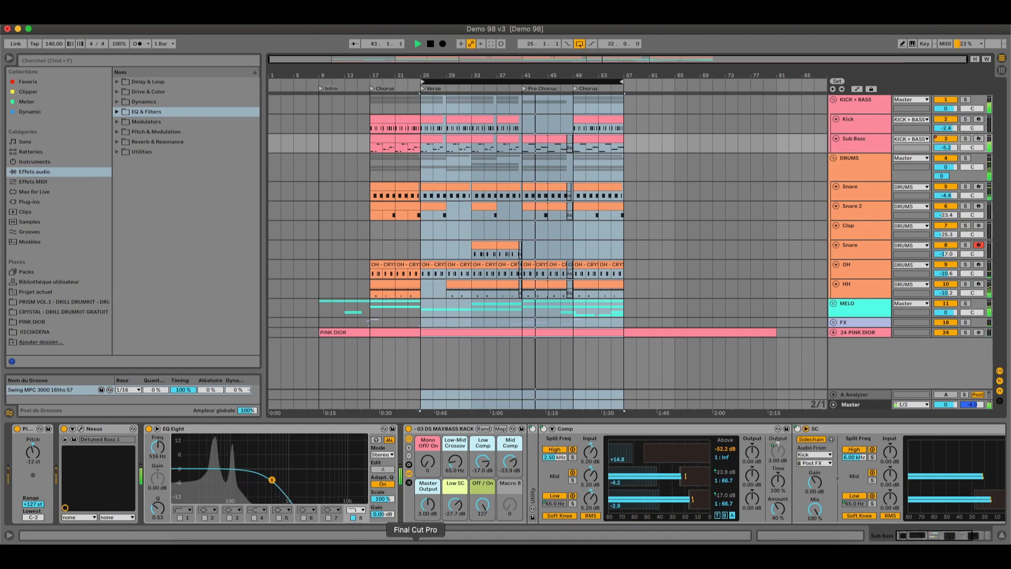
Unfold the MELO group, extend the arrangement loop to 34 bars during playback and stop the transport
{"action": "left_click", "coordinate": [834, 303]}
{"action": "scroll", "coordinate": [863, 331], "scroll_direction": "down", "scroll_amount": 3}
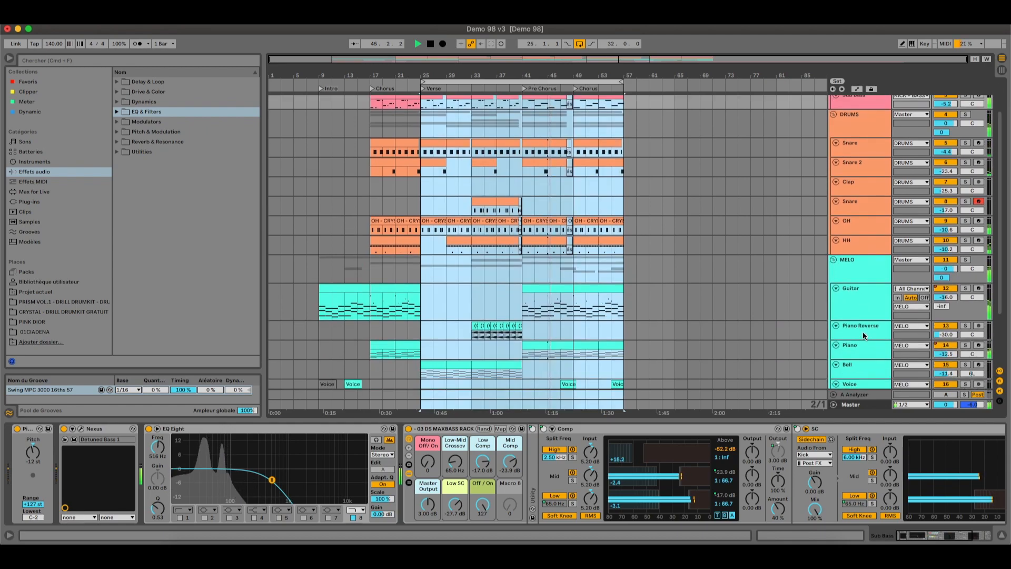
{"action": "scroll", "coordinate": [867, 347], "scroll_direction": "down", "scroll_amount": 1}
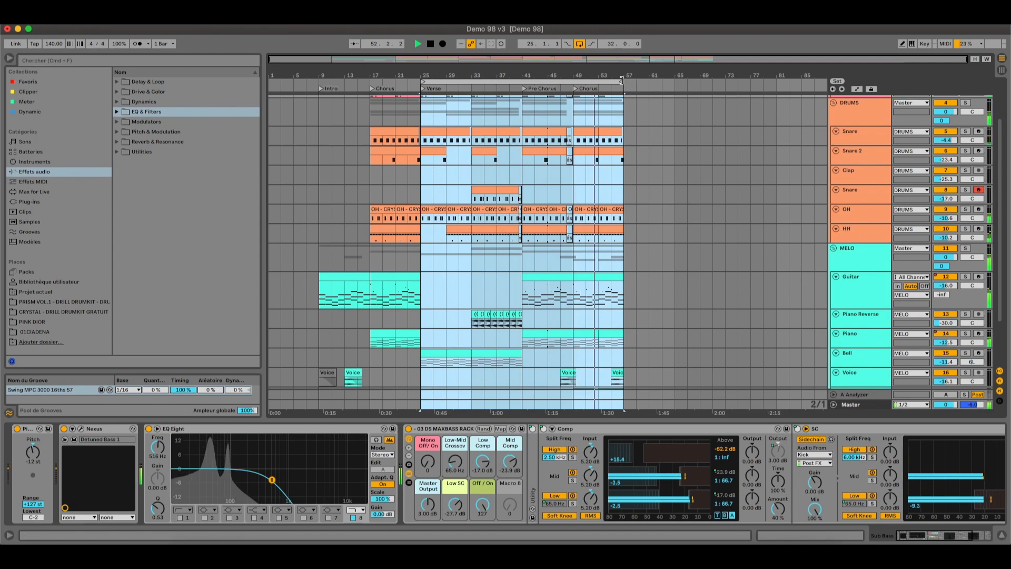
{"action": "left_click_drag", "start_coordinate": [622, 81], "coordinate": [639, 82]}
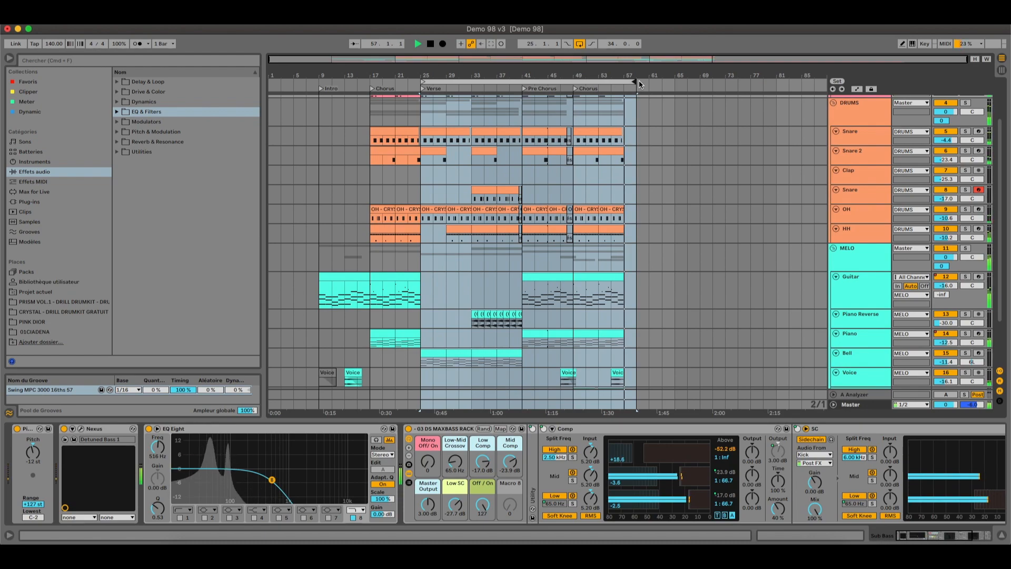
{"action": "key", "text": "space"}
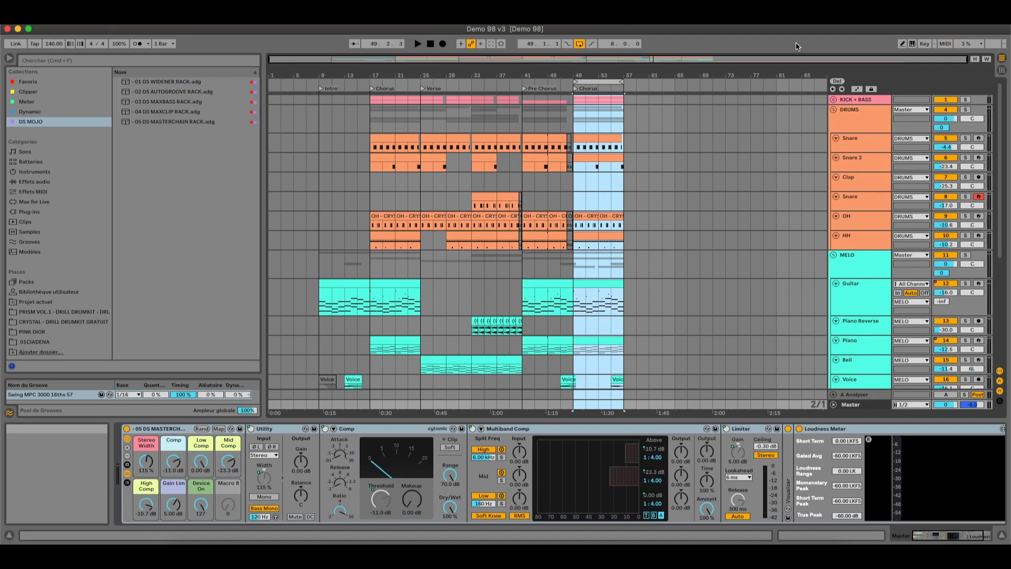
Play the soloed KICK + BASS group repeatedly to compare its level and low-end spectrum with its rack processing
{"action": "scroll", "coordinate": [790, 149], "scroll_direction": "down", "scroll_amount": 5}
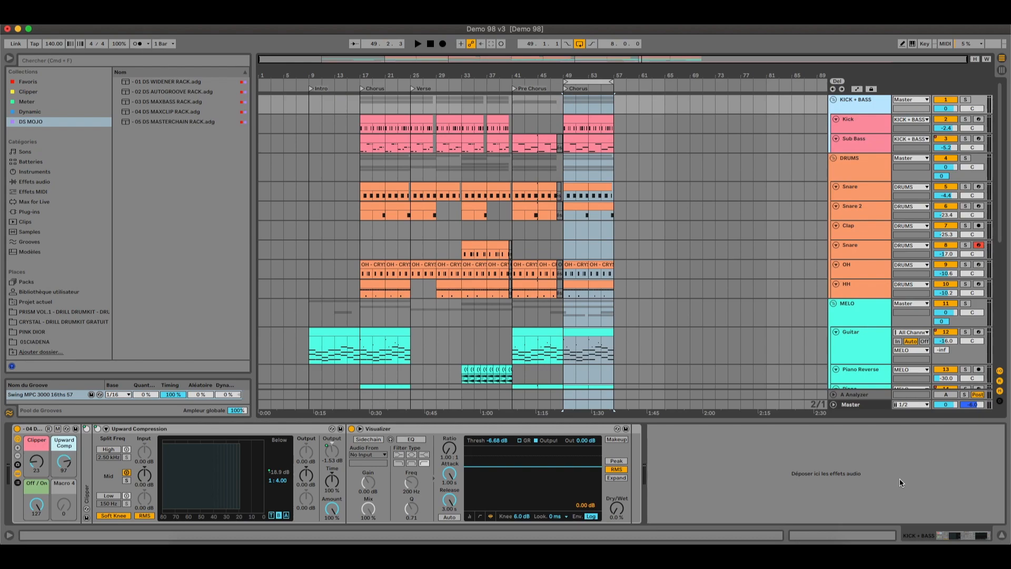
{"action": "left_click", "coordinate": [862, 140]}
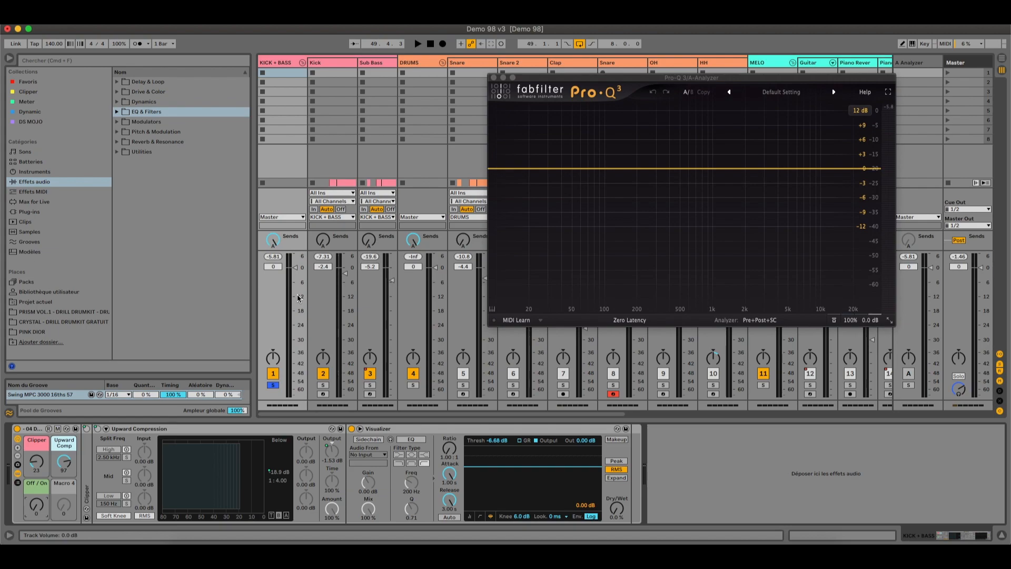
{"action": "key", "text": "space"}
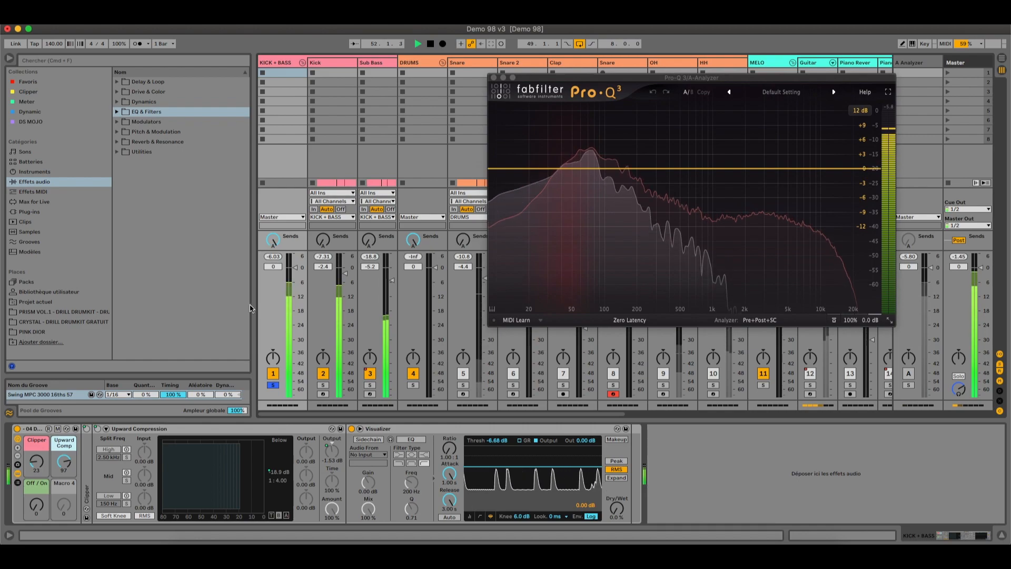
{"action": "key", "text": "space"}
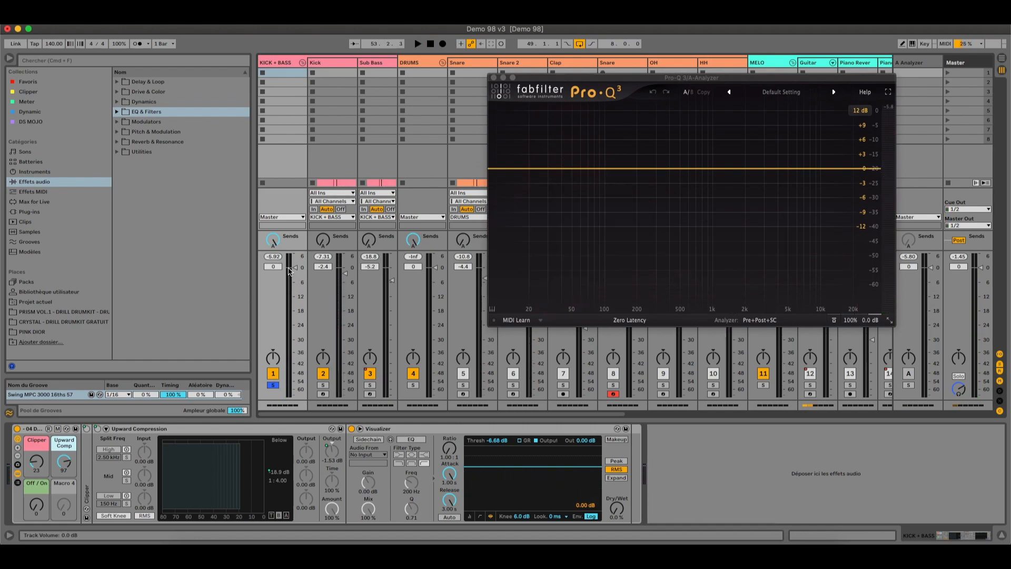
{"action": "key", "text": "space"}
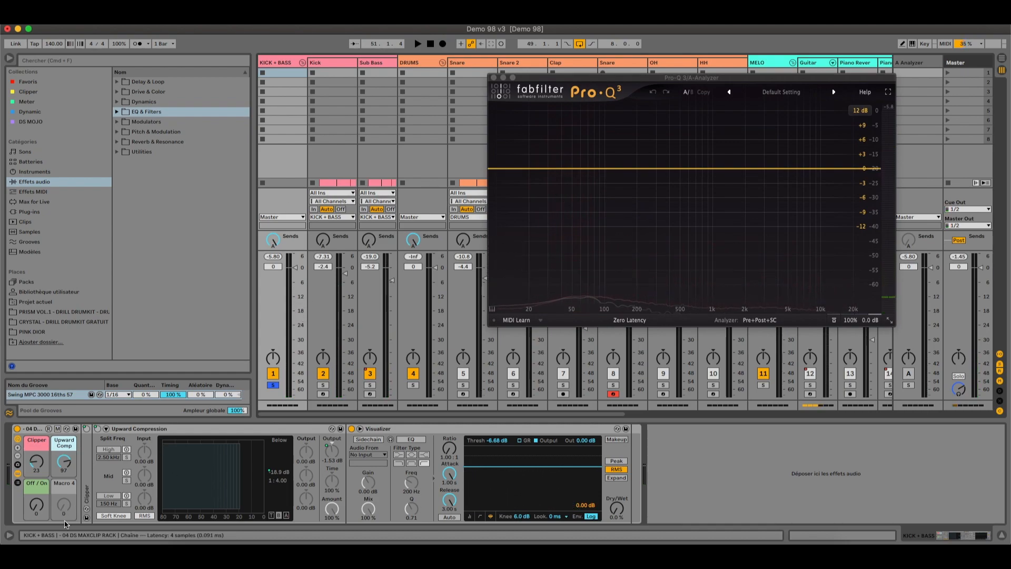
{"action": "key", "text": "space"}
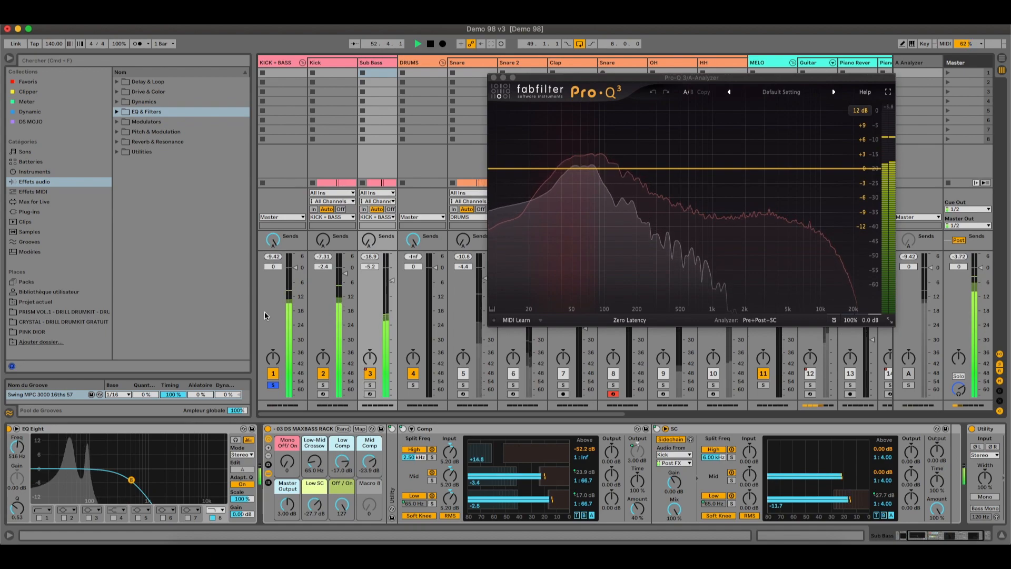
{"action": "key", "text": "space"}
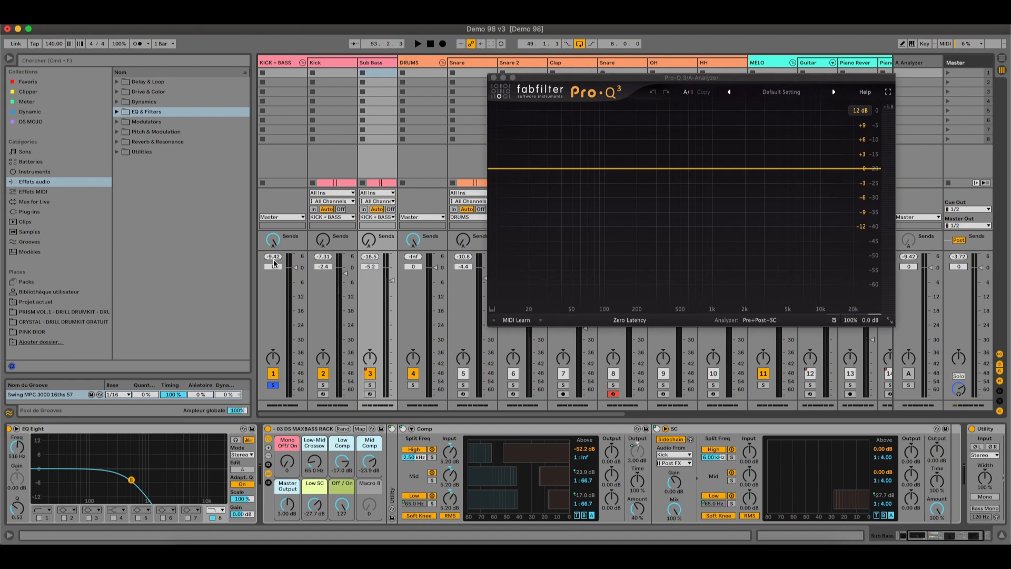
Play the soloed Sub Bass track through the MAXBASS rack and examine its spectrum in the Pro-Q 3 analyzer
{"action": "left_click", "coordinate": [387, 154]}
{"action": "left_click", "coordinate": [280, 58]}
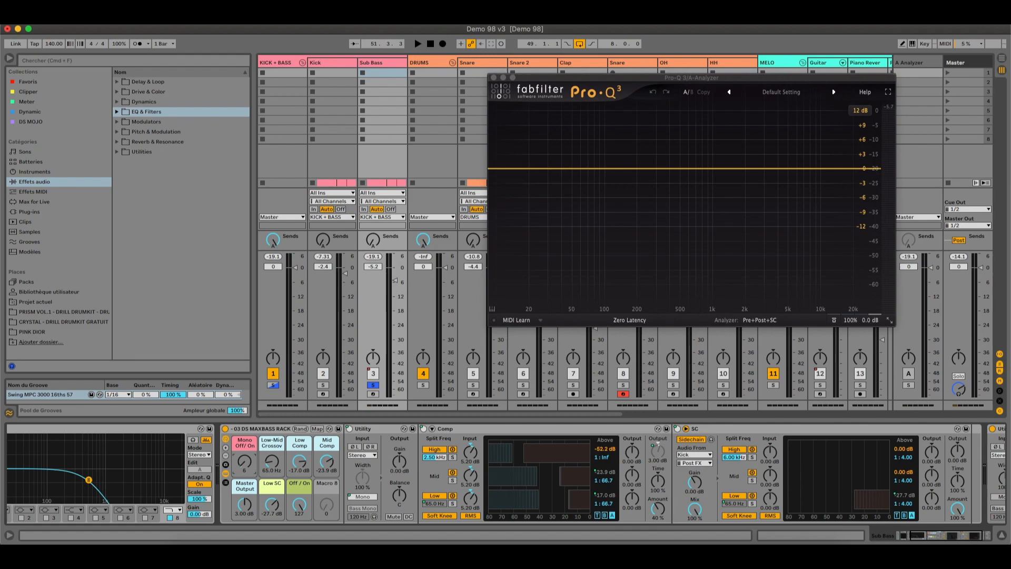
{"action": "left_click_drag", "start_coordinate": [245, 462], "coordinate": [245, 465]}
{"action": "key", "text": "space"}
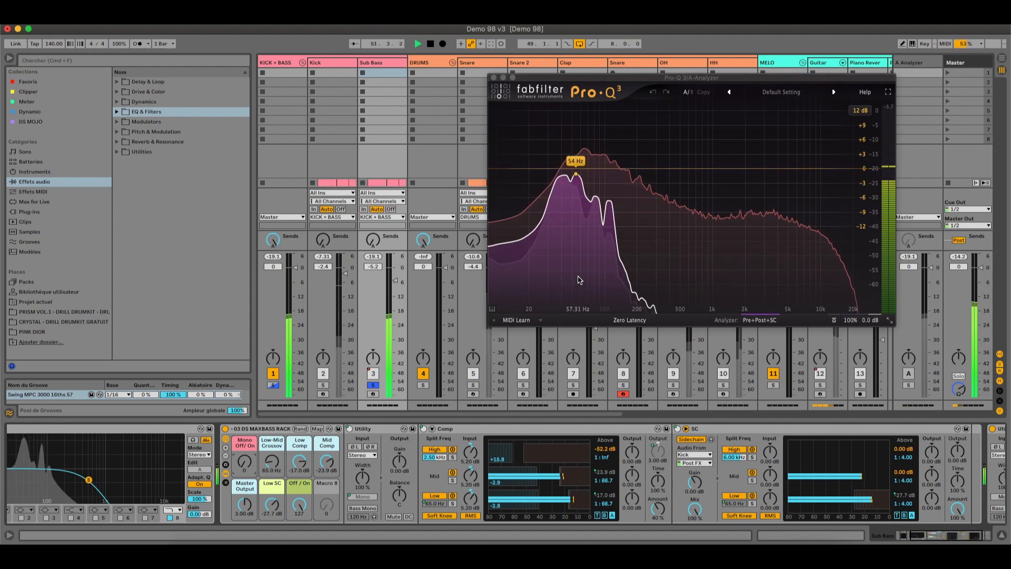
{"action": "key", "text": "space"}
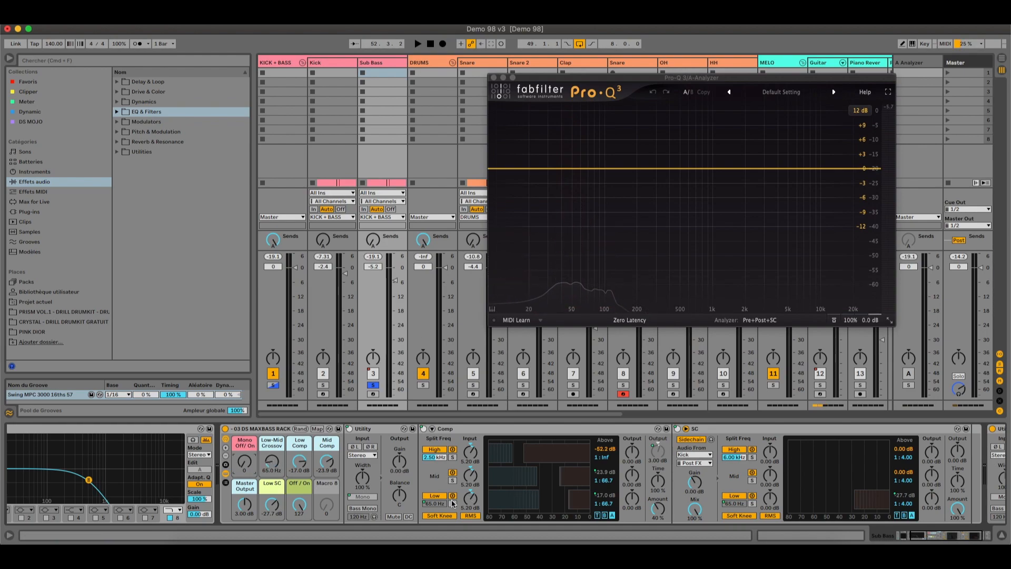
Try a low-mid crossover of 138 Hz in the Sub Bass MAXBASS rack and restore it to 65 Hz
{"action": "left_click_drag", "start_coordinate": [272, 462], "coordinate": [271, 437]}
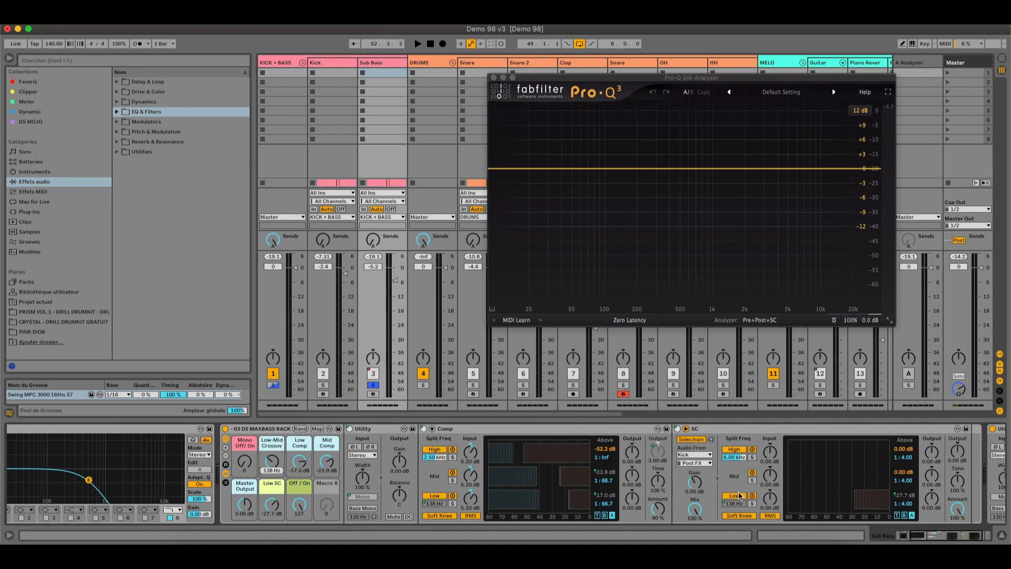
{"action": "type", "text": "65"}
{"action": "key", "text": "Return"}
Set the MAXBASS rack's Low Comp threshold to -14.5 dB, comparing settings while the Sub Bass plays
{"action": "left_click", "coordinate": [472, 429]}
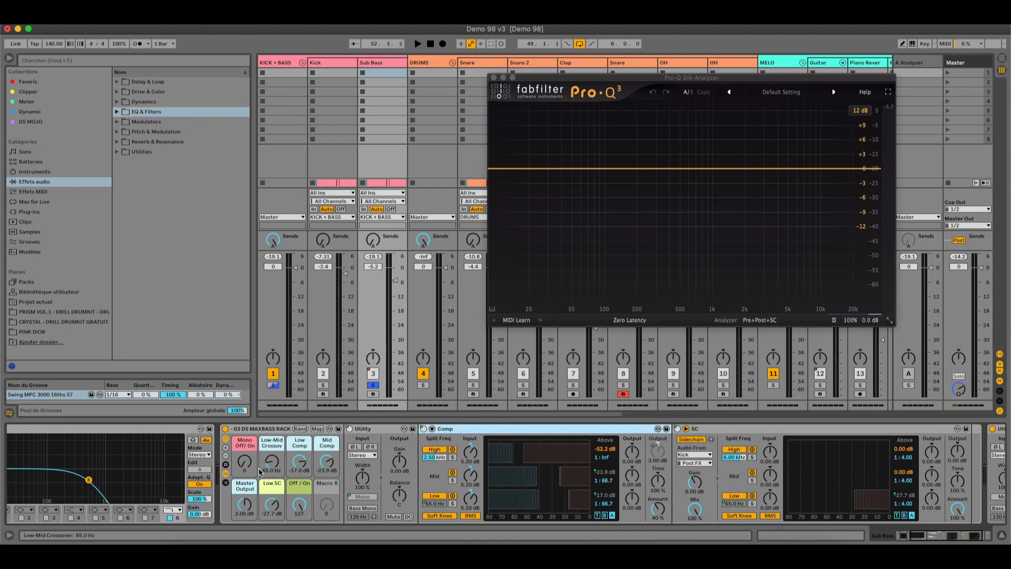
{"action": "mouse_move", "coordinate": [302, 466]}
{"action": "left_mouse_down"}
{"action": "mouse_move", "coordinate": [302, 495]}
{"action": "mouse_move", "coordinate": [296, 448]}
{"action": "left_mouse_up"}
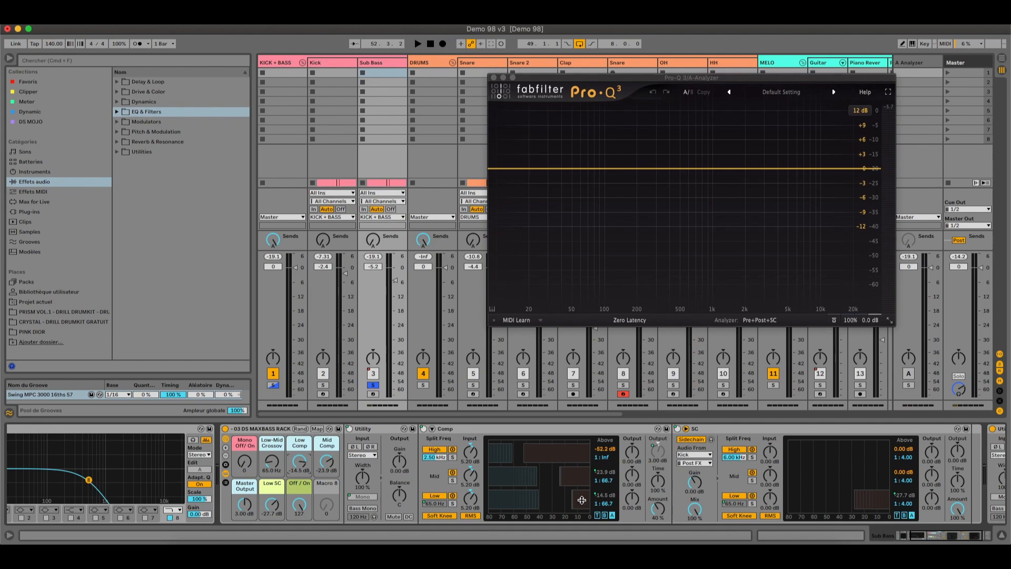
{"action": "key", "text": "space"}
{"action": "left_click_drag", "start_coordinate": [303, 464], "coordinate": [301, 461]}
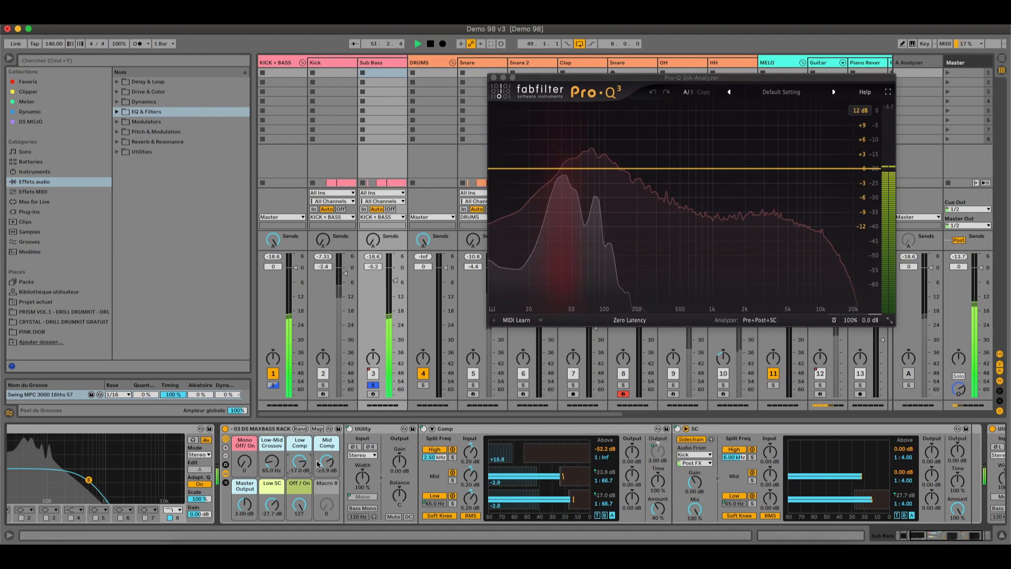
{"action": "left_click_drag", "start_coordinate": [300, 464], "coordinate": [300, 462]}
{"action": "key", "text": "space"}
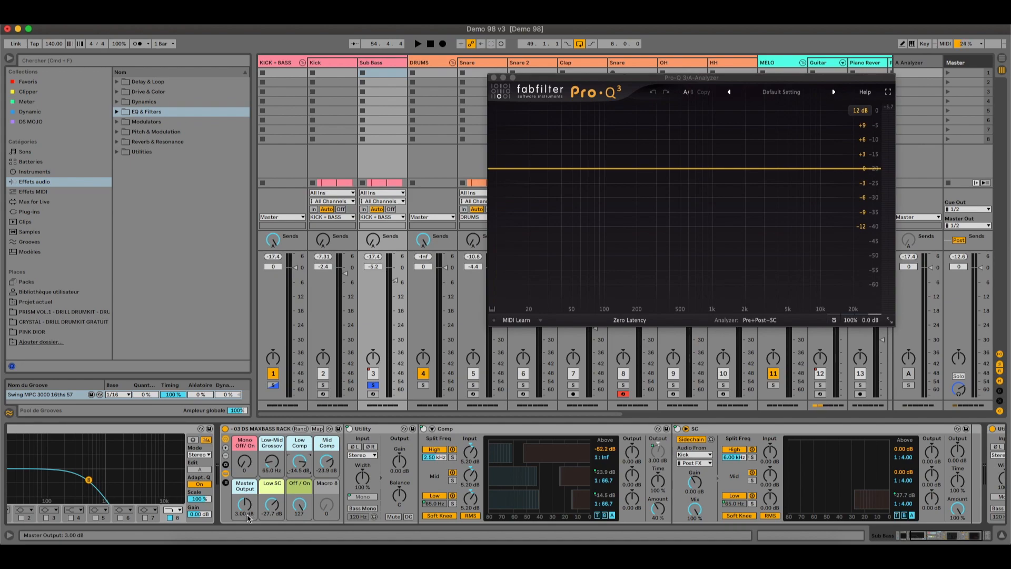
Set the MAXBASS rack's Low SC threshold to -27.1 dB and audition the Sub Bass together with the Kick
{"action": "mouse_move", "coordinate": [246, 518]}
{"action": "left_mouse_down"}
{"action": "mouse_move", "coordinate": [245, 527]}
{"action": "mouse_move", "coordinate": [245, 510]}
{"action": "left_mouse_up"}
{"action": "left_click", "coordinate": [734, 432]}
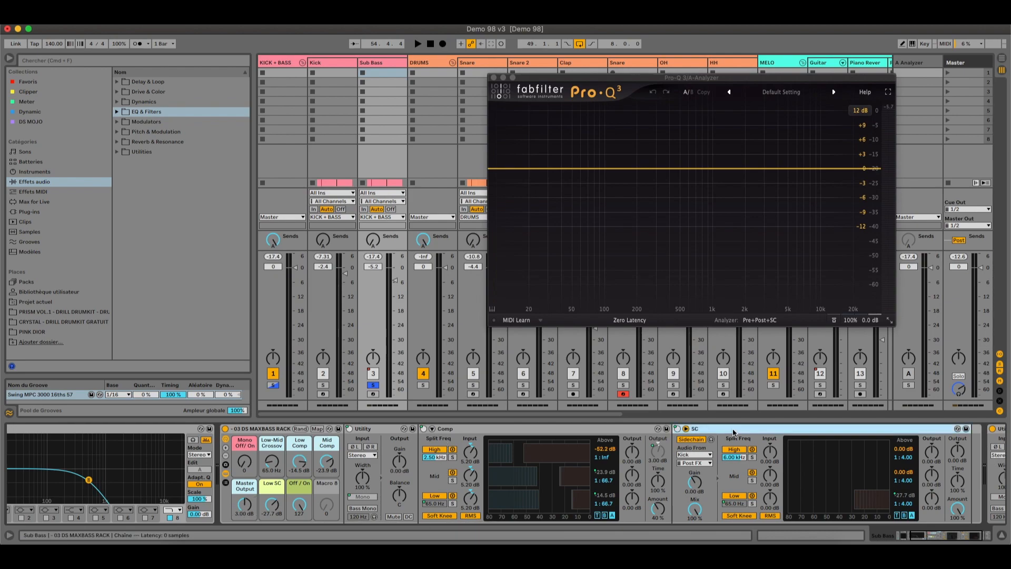
{"action": "left_click", "coordinate": [700, 455]}
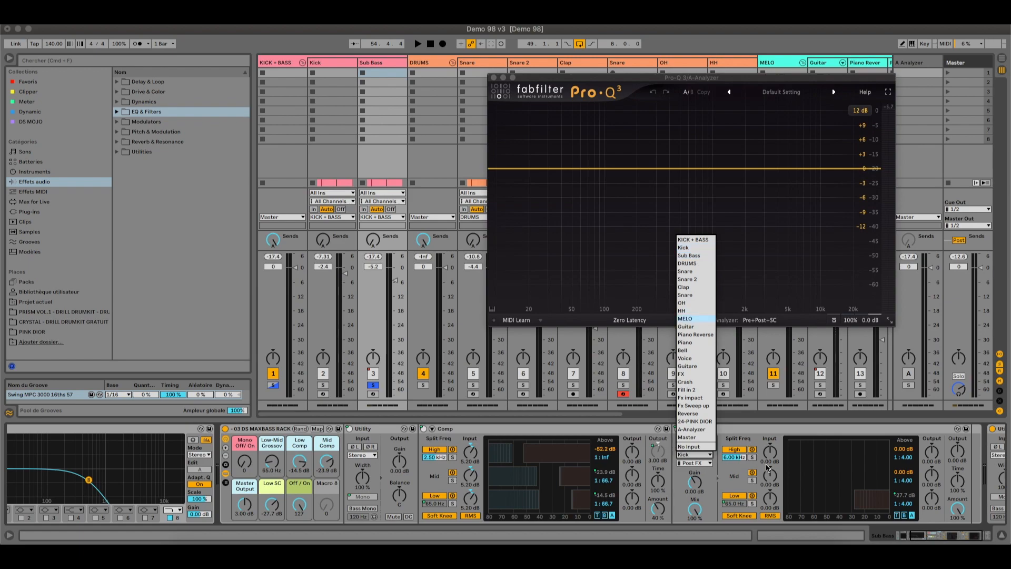
{"action": "left_click", "coordinate": [765, 436]}
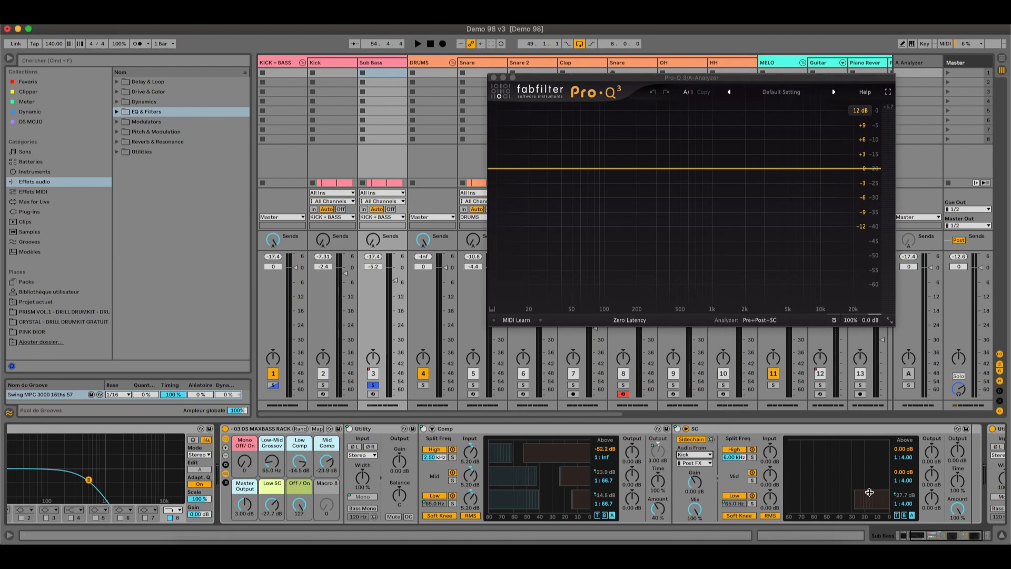
{"action": "left_click_drag", "start_coordinate": [272, 503], "coordinate": [272, 500]}
{"action": "key", "text": "space"}
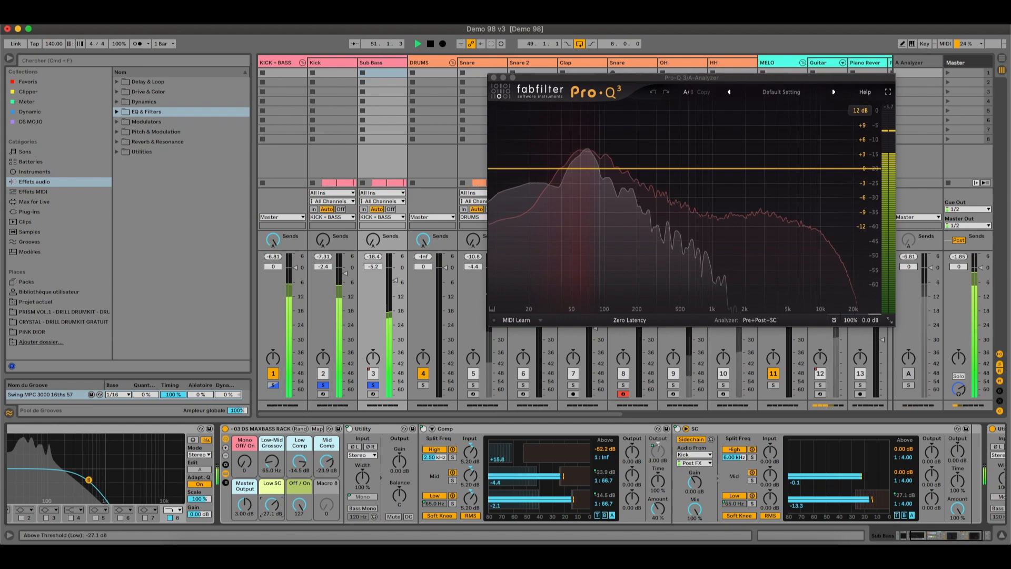
{"action": "key", "text": "space"}
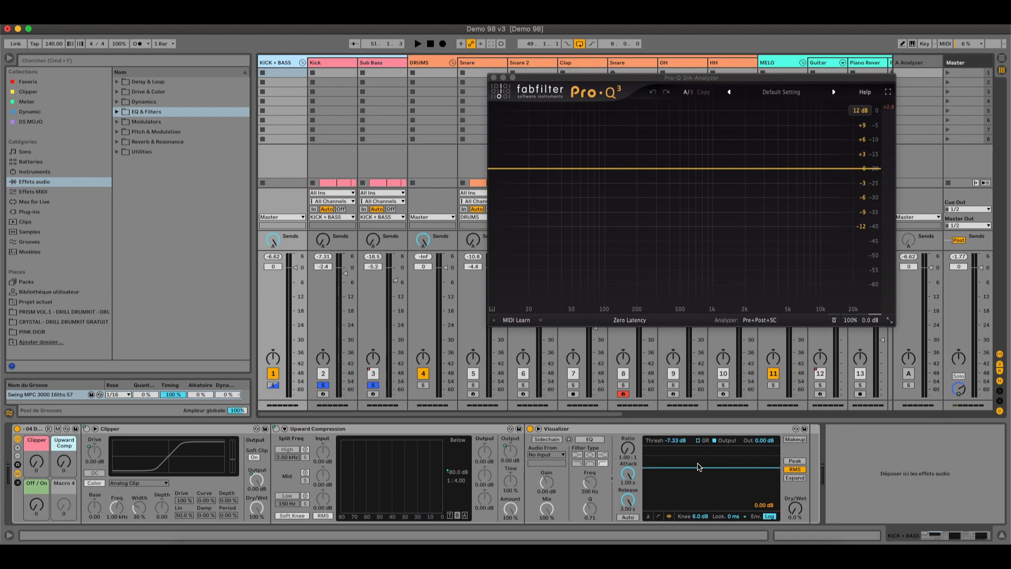
Align the Visualizer threshold in the KICK + BASS MAXCLIP rack with the signal peaks at -7.68 dB during playback
{"action": "left_click_drag", "start_coordinate": [695, 467], "coordinate": [696, 470]}
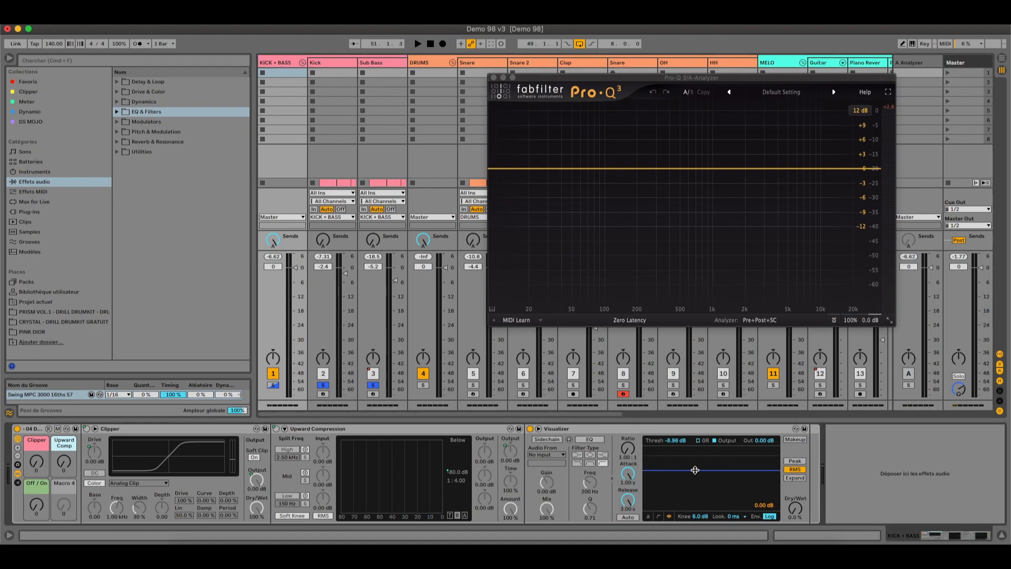
{"action": "key", "text": "space"}
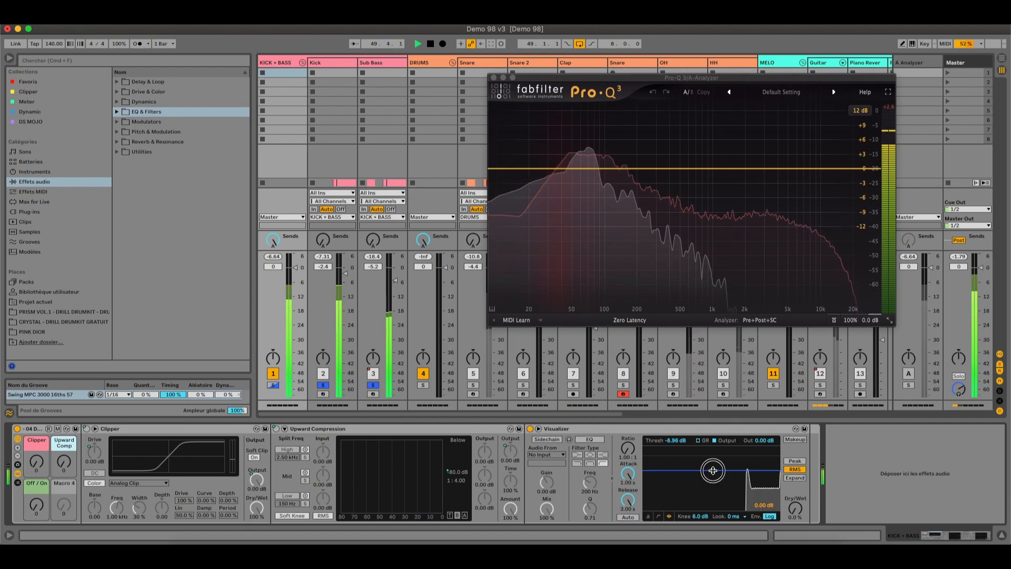
{"action": "left_click_drag", "start_coordinate": [712, 470], "coordinate": [712, 468]}
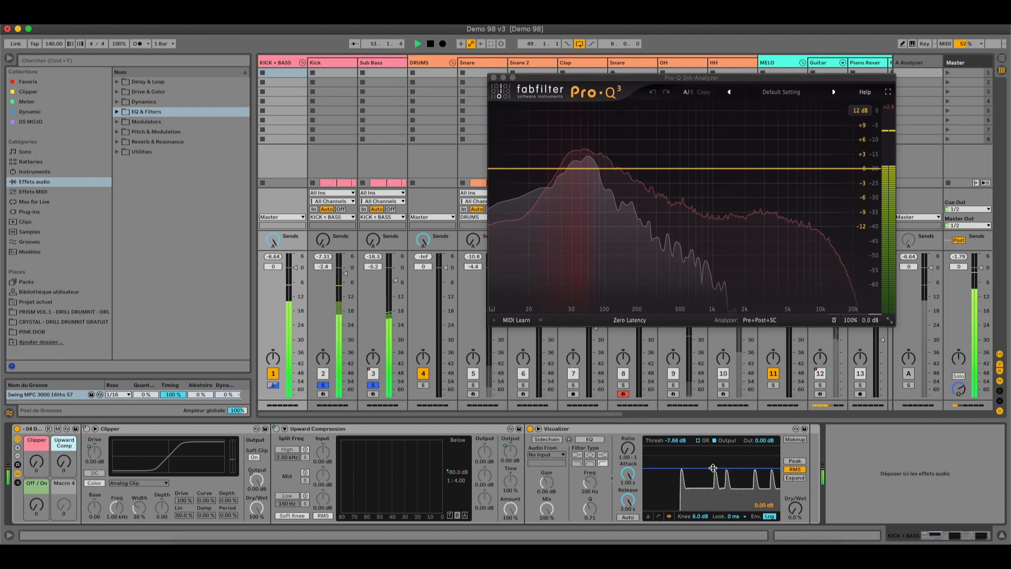
{"action": "key", "text": "space"}
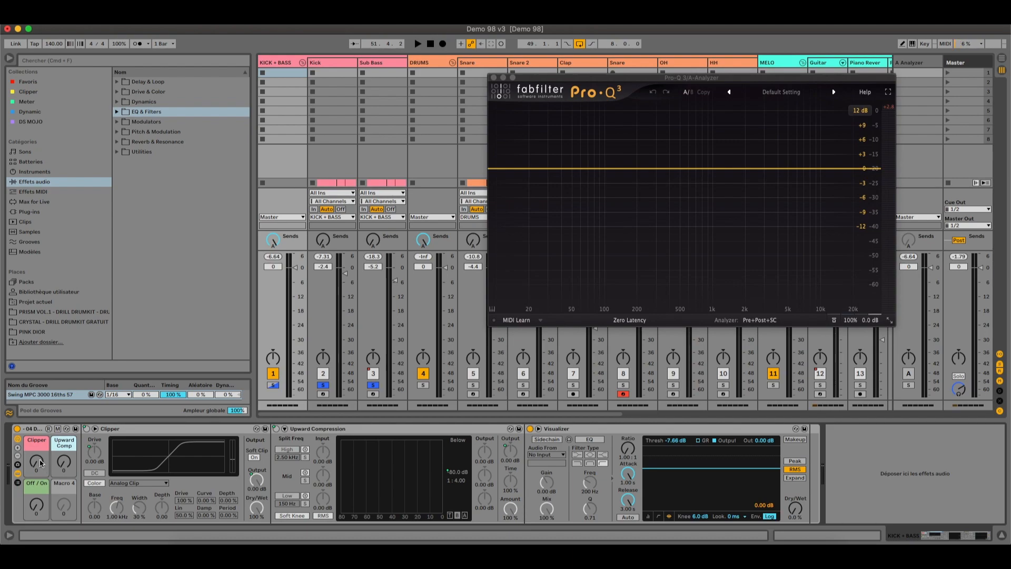
Turn on the KICK + BASS MAXCLIP rack, set Clipper to 26 and raise Upward Comp while auditioning the group
{"action": "key", "text": "space"}
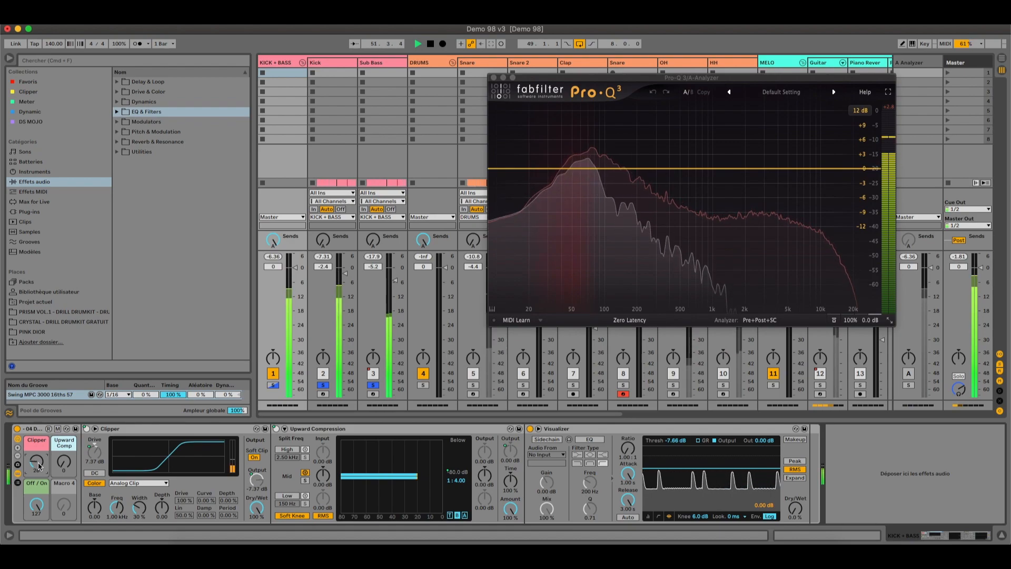
{"action": "key", "text": "space"}
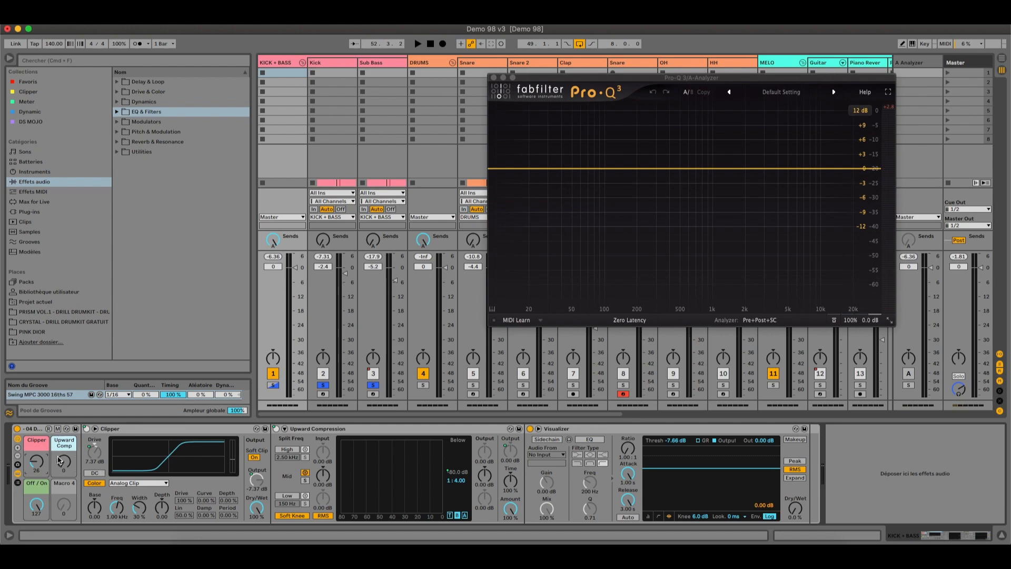
{"action": "key", "text": "space"}
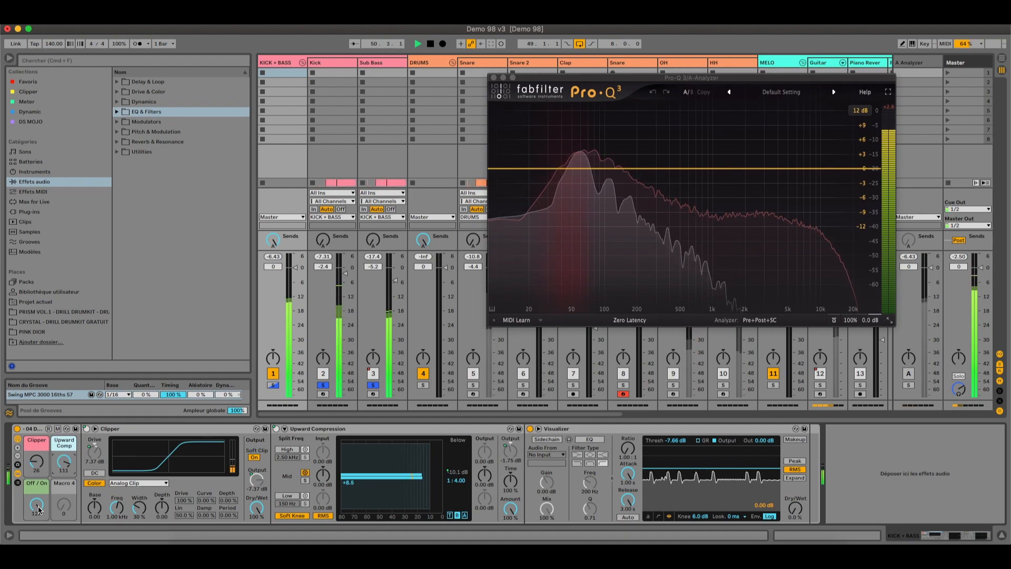
{"action": "key", "text": "space"}
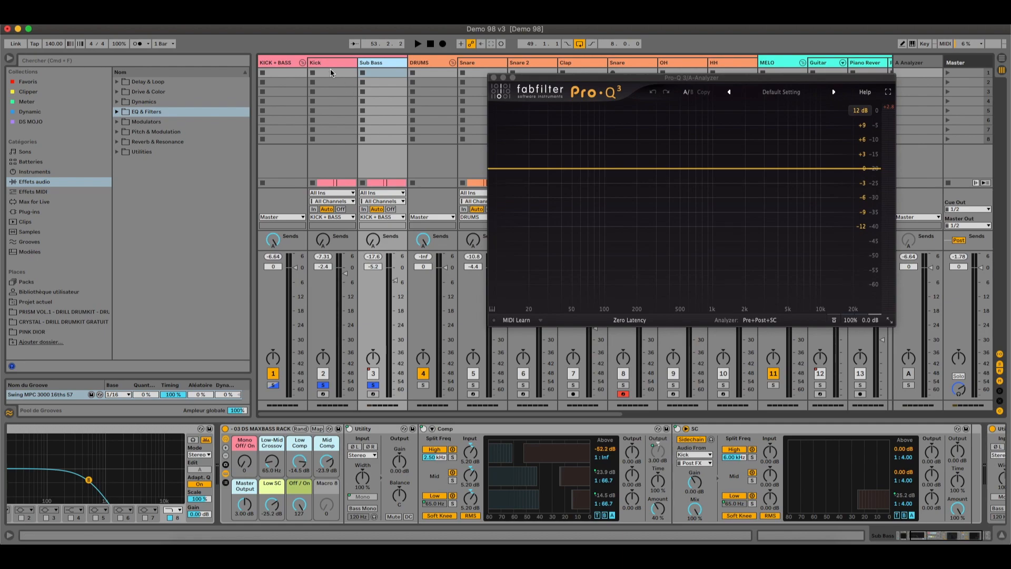
{"action": "left_click", "coordinate": [291, 65]}
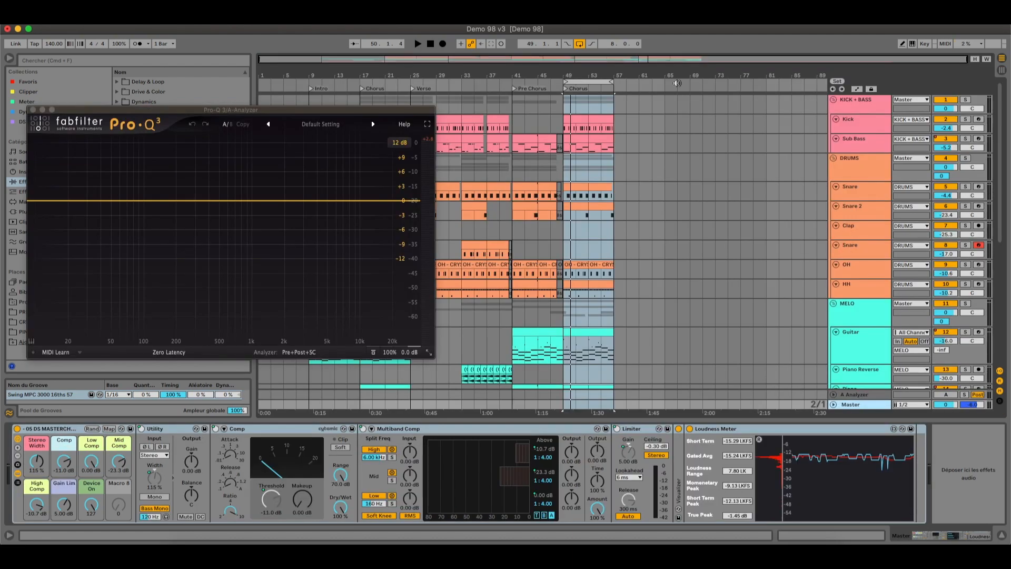
Play the final chorus through the master chain and extend its loop from bar 49 to a length of 10 bars
{"action": "key", "text": "space"}
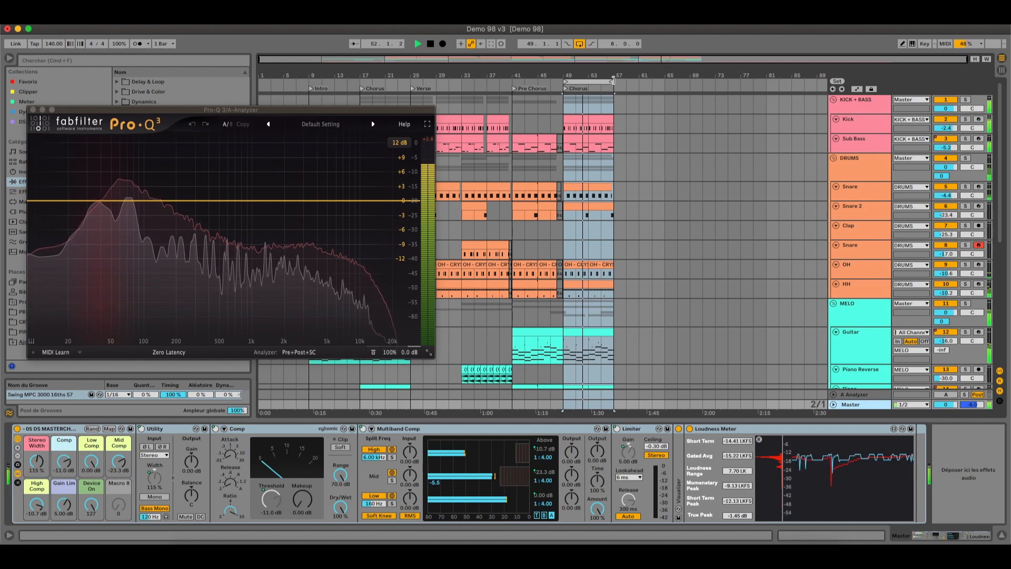
{"action": "left_click", "coordinate": [628, 80]}
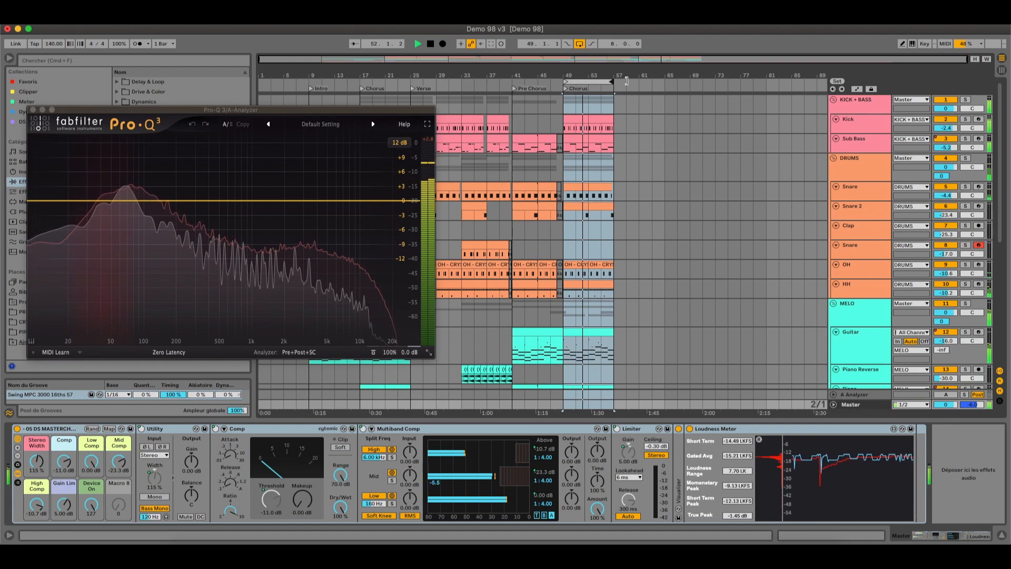
{"action": "left_click_drag", "start_coordinate": [627, 81], "coordinate": [628, 82]}
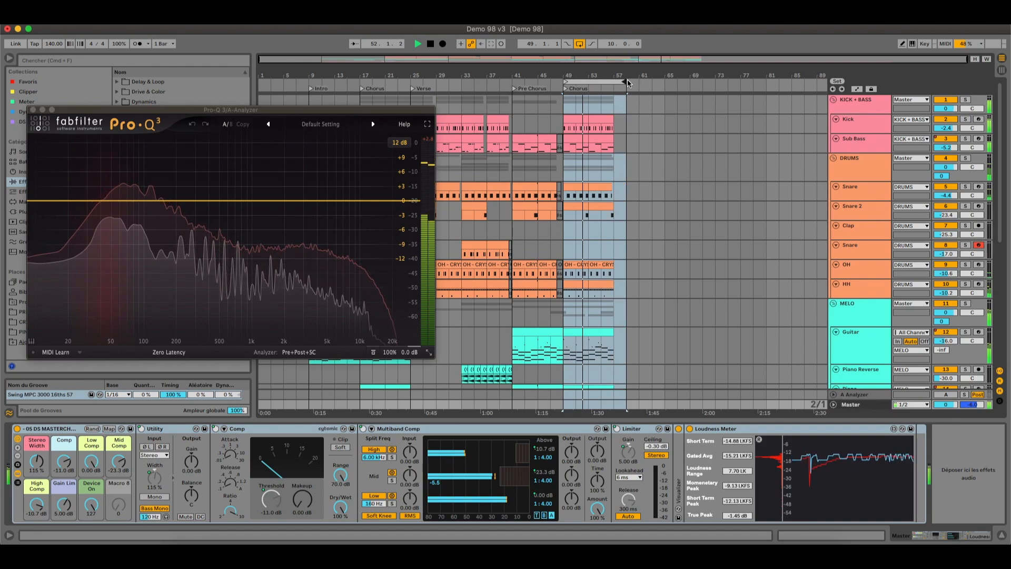
{"action": "key", "text": "space"}
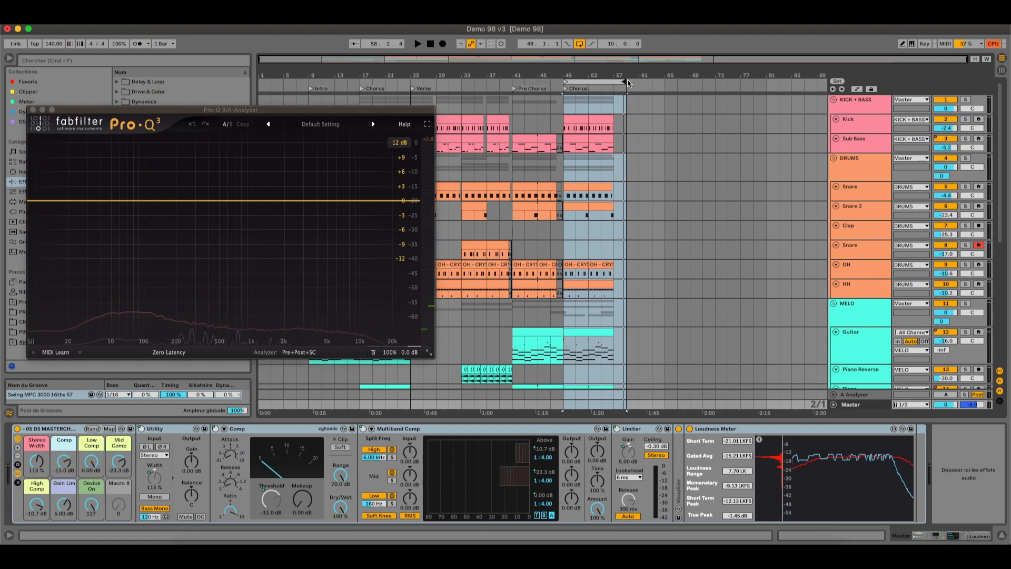